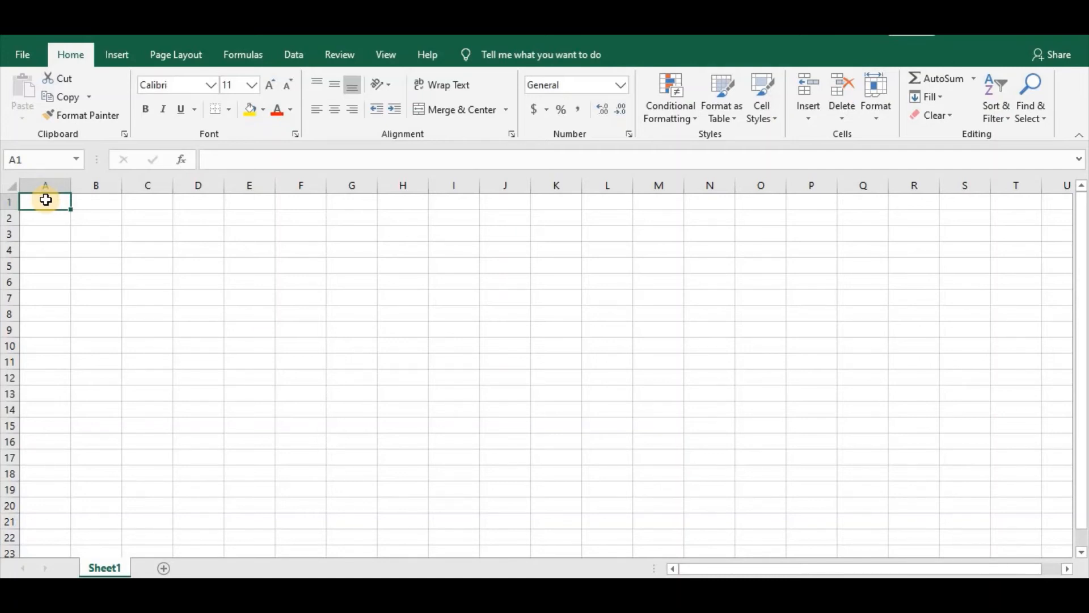
- Enter the month headings Jan, Feb and March in cells A1, B1 and C1
text(Jan)
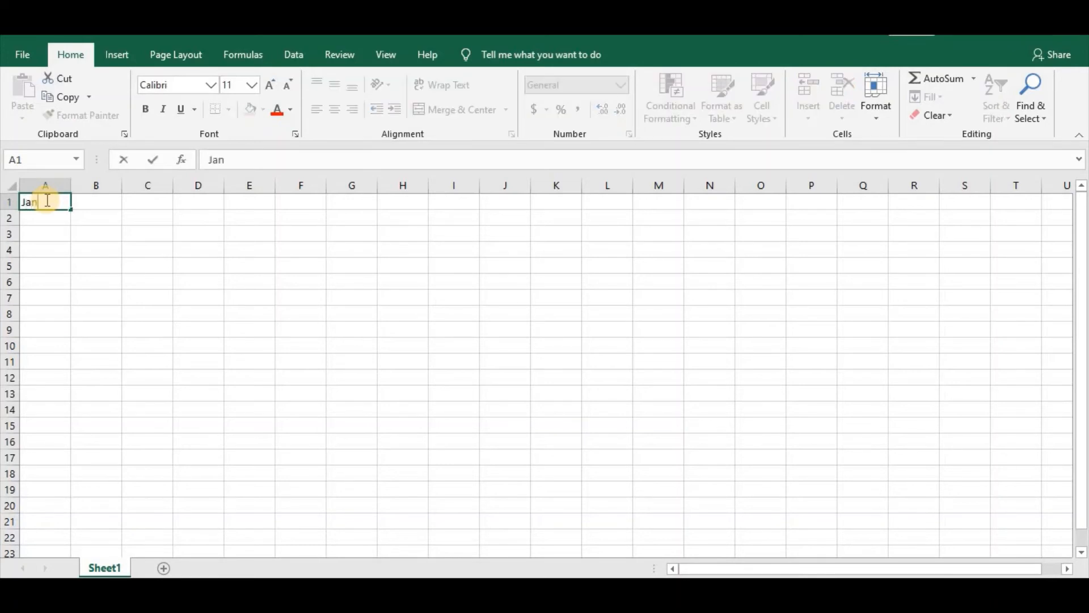
key(Tab)
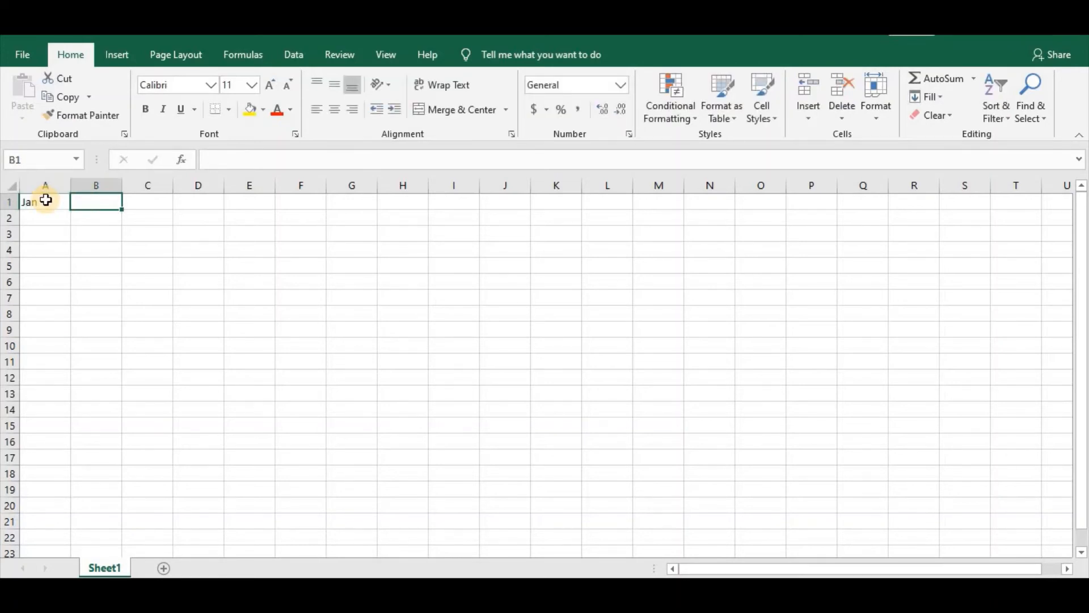
text(Feb)
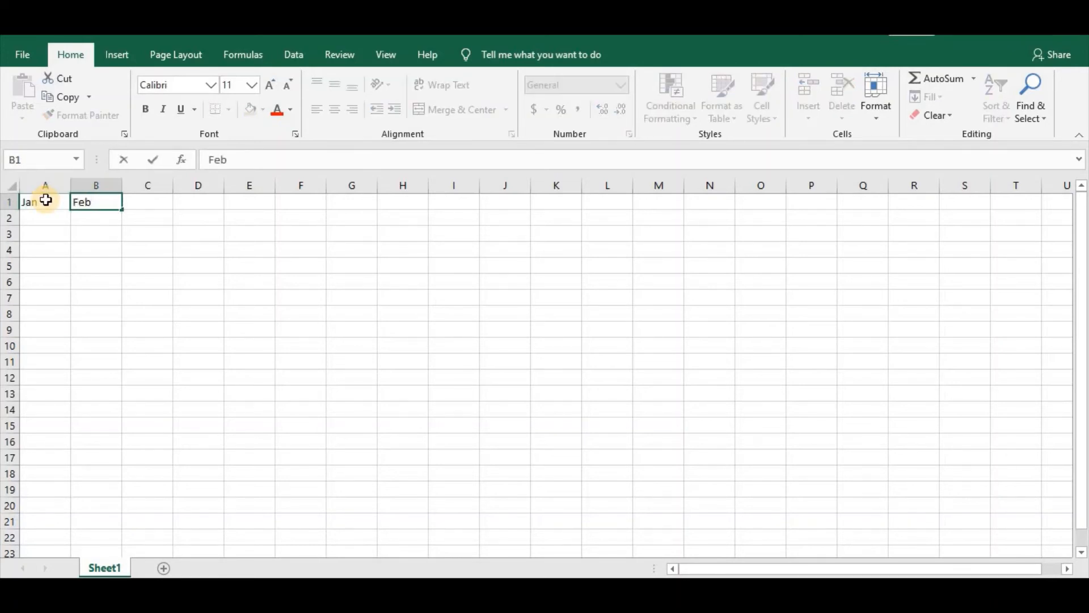
key(Tab)
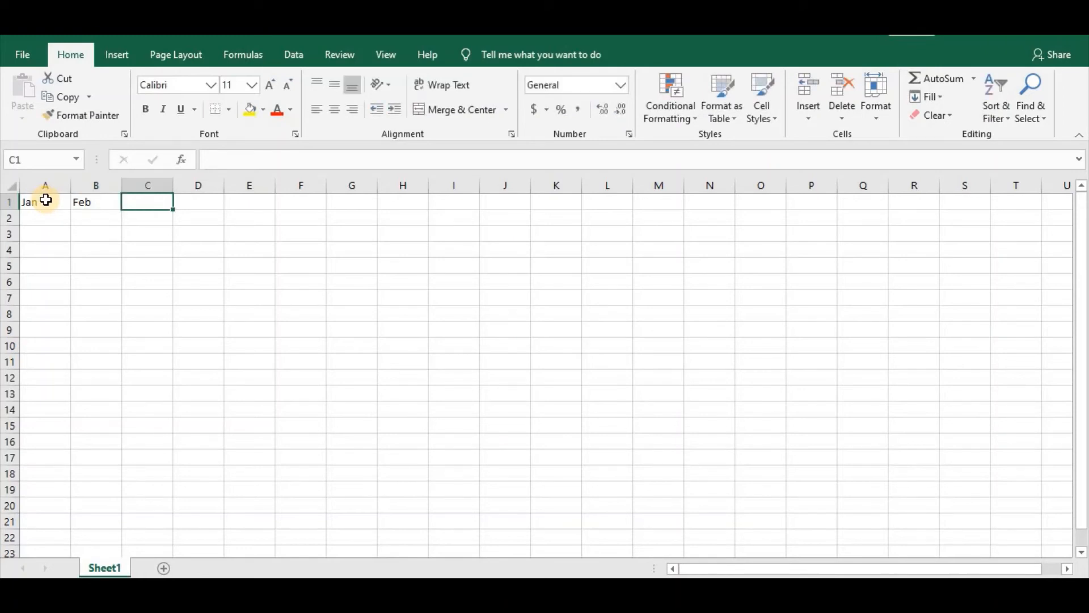
text(Mar)
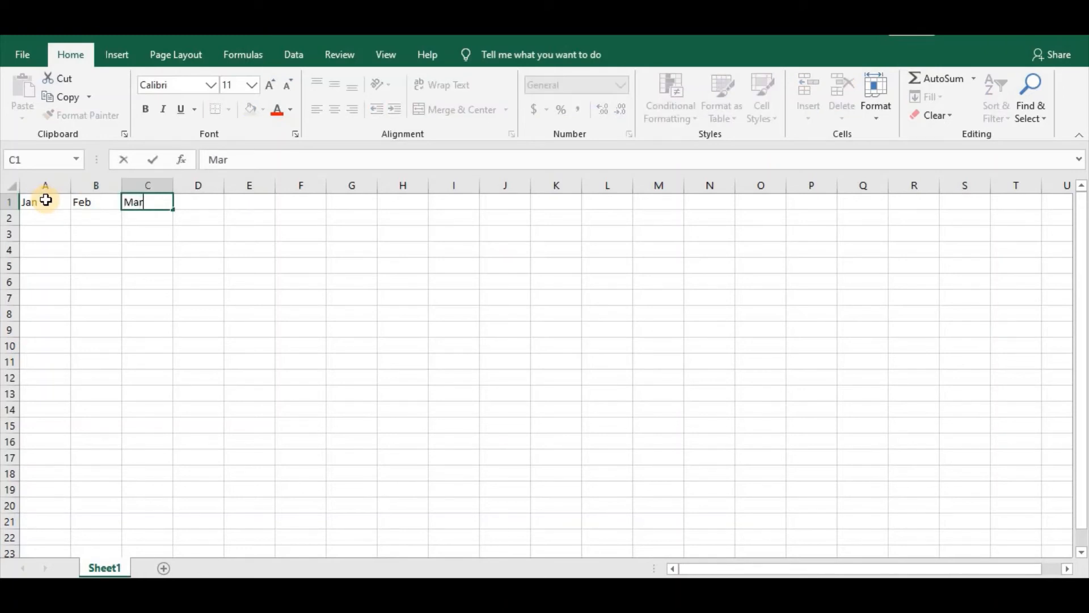
text(ch)
key(Return)
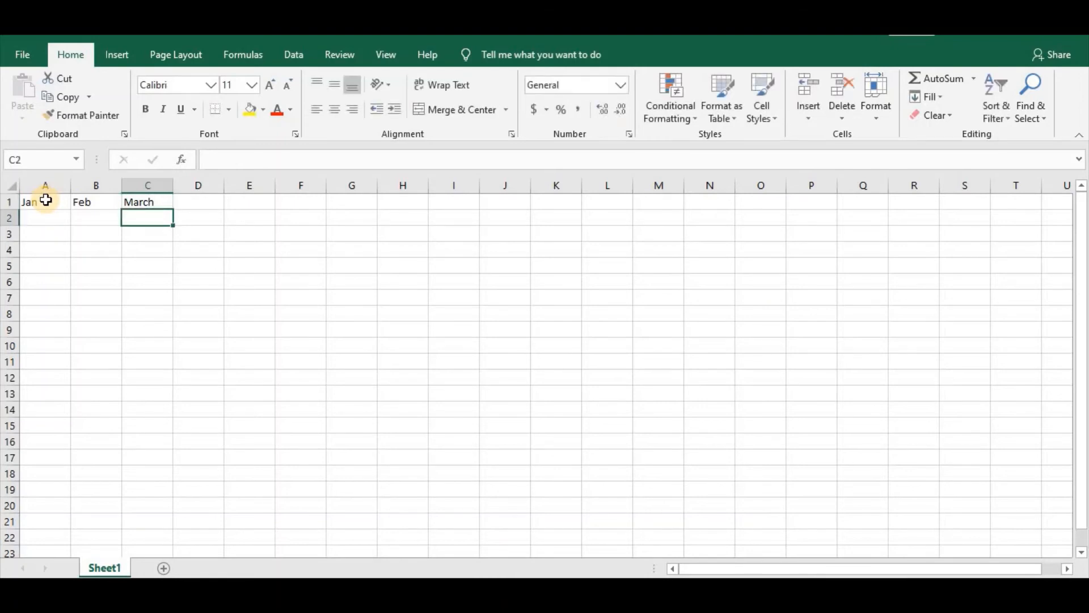
- Widen column A to roughly one and a half times the width of the other columns
key(Left)
key(Left)
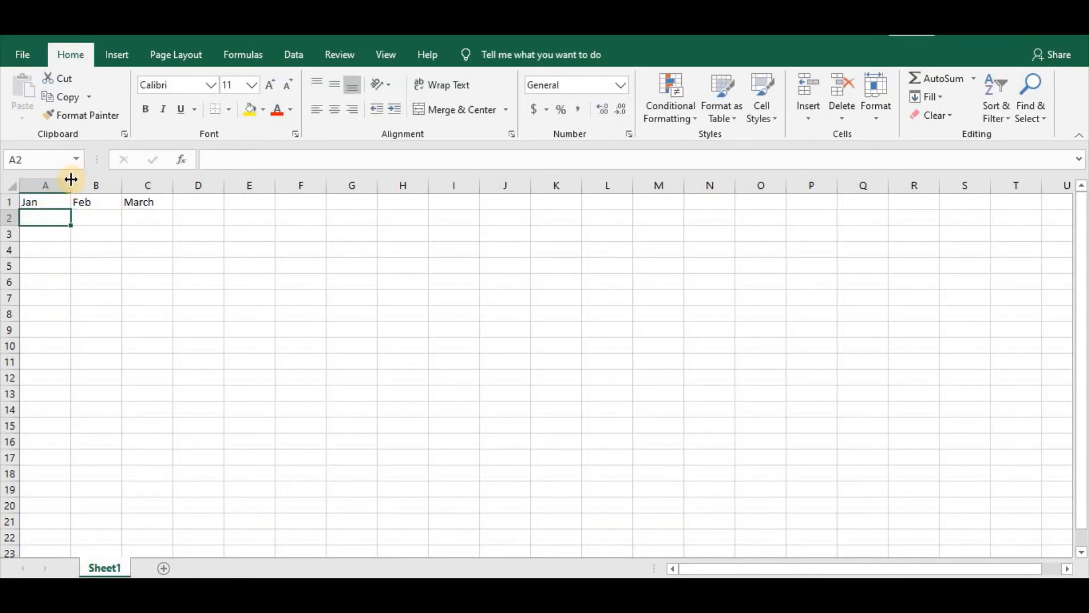
drag(71, 185, 98, 186)
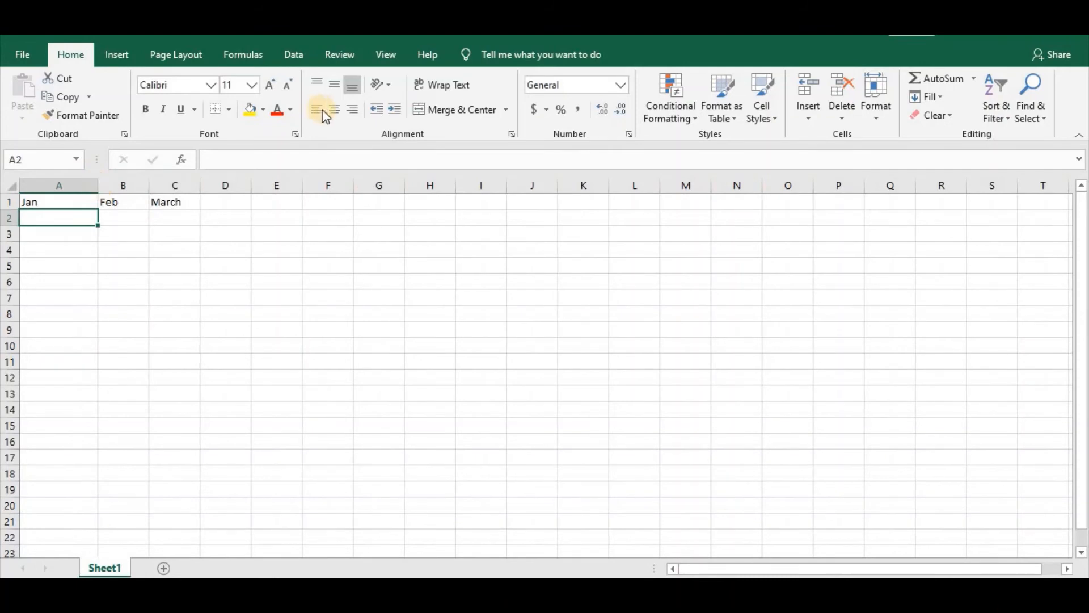
- Enter 2000, 2500 and 1900 in cells A2, B2 and C2 beneath the month headings
key(Down)
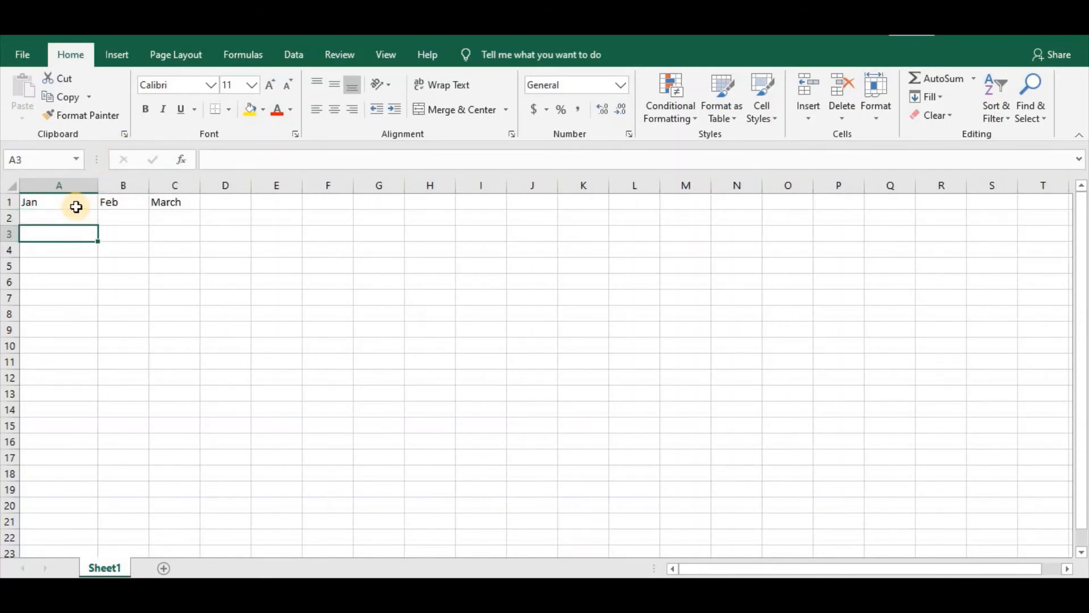
click(78, 212)
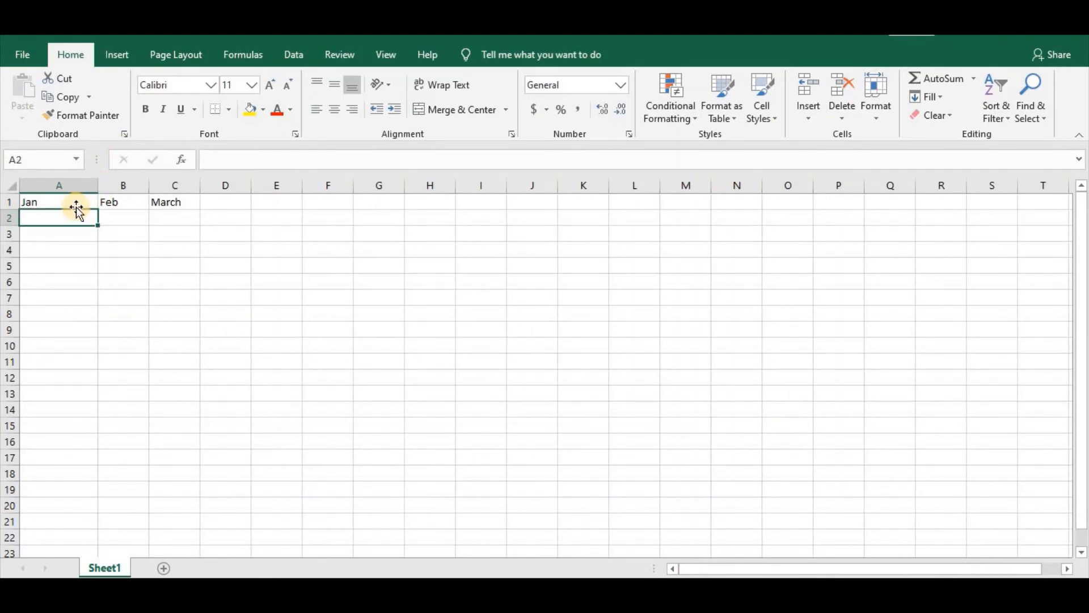
text(2000)
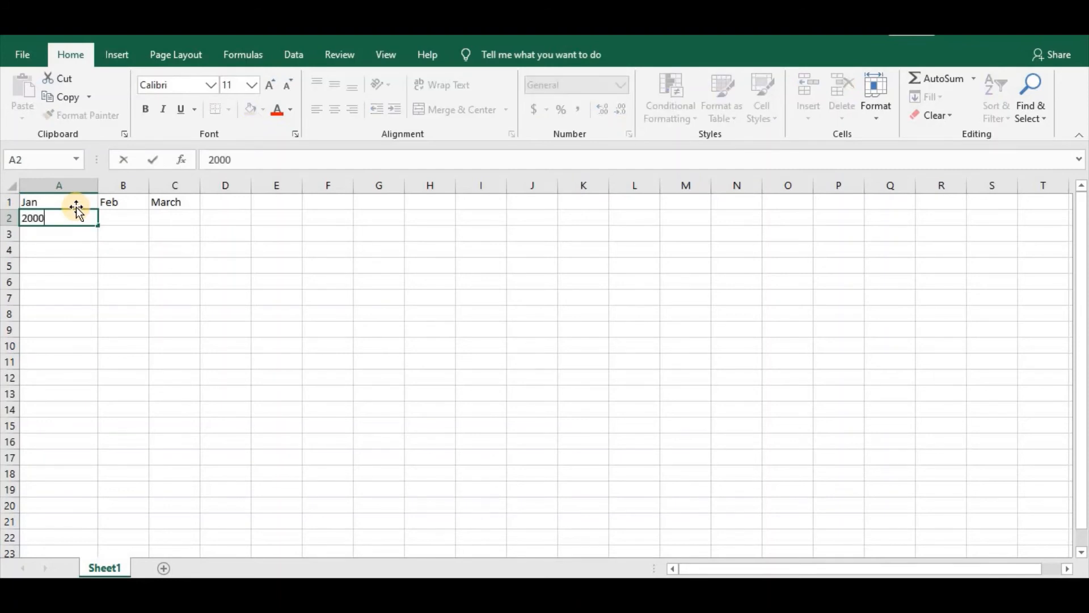
key(Tab)
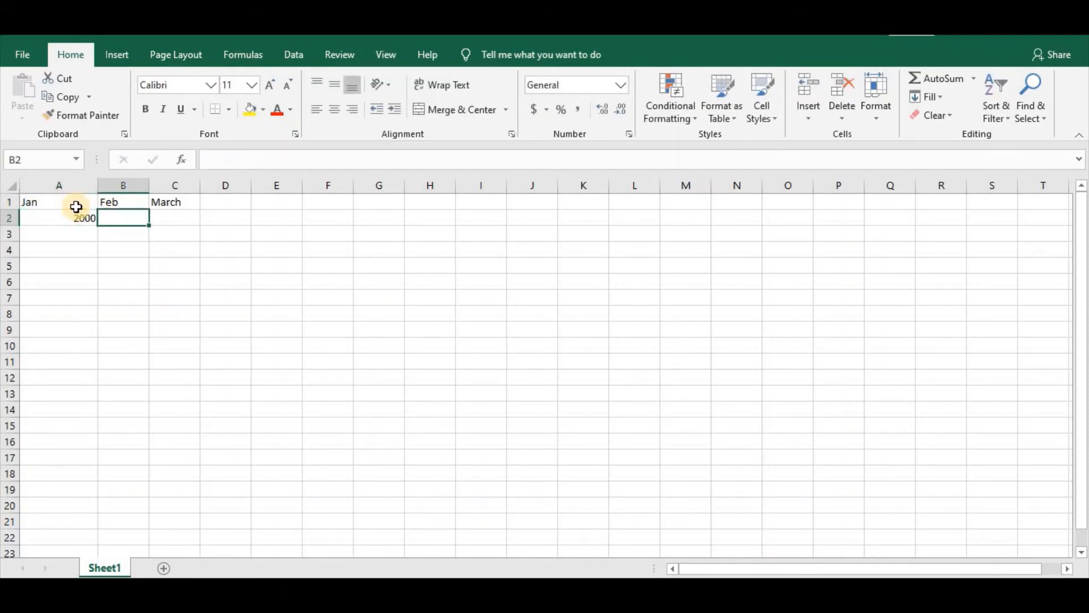
text(2500)
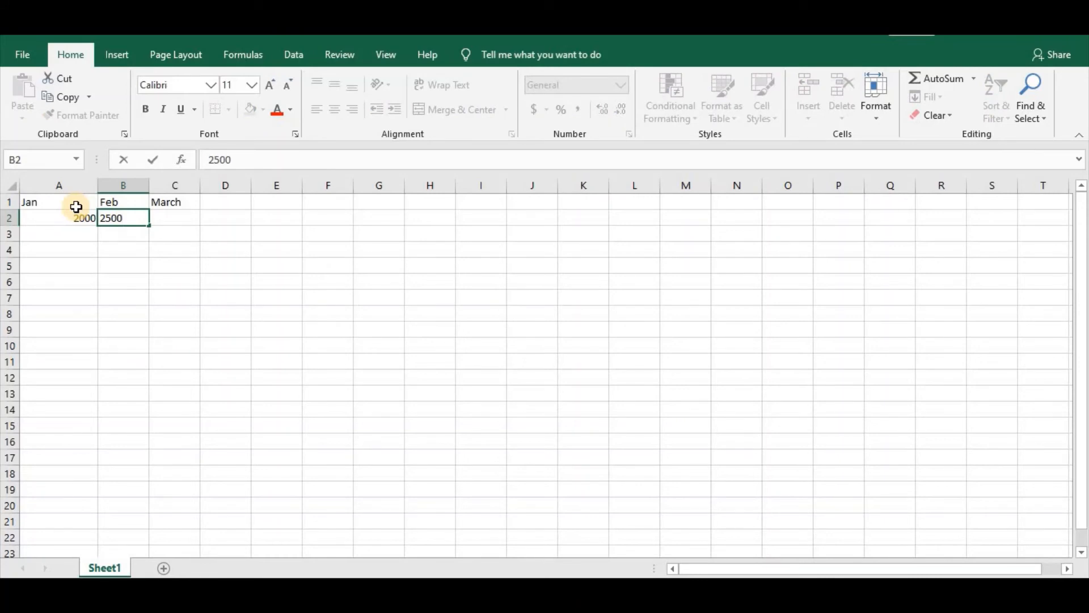
key(Tab)
text(1)
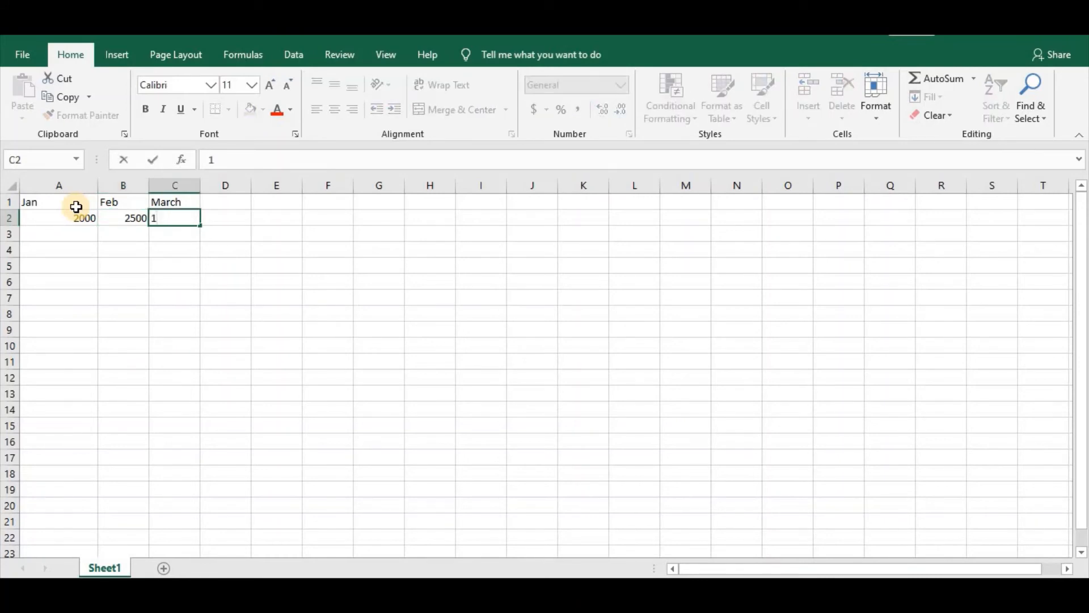
text(900)
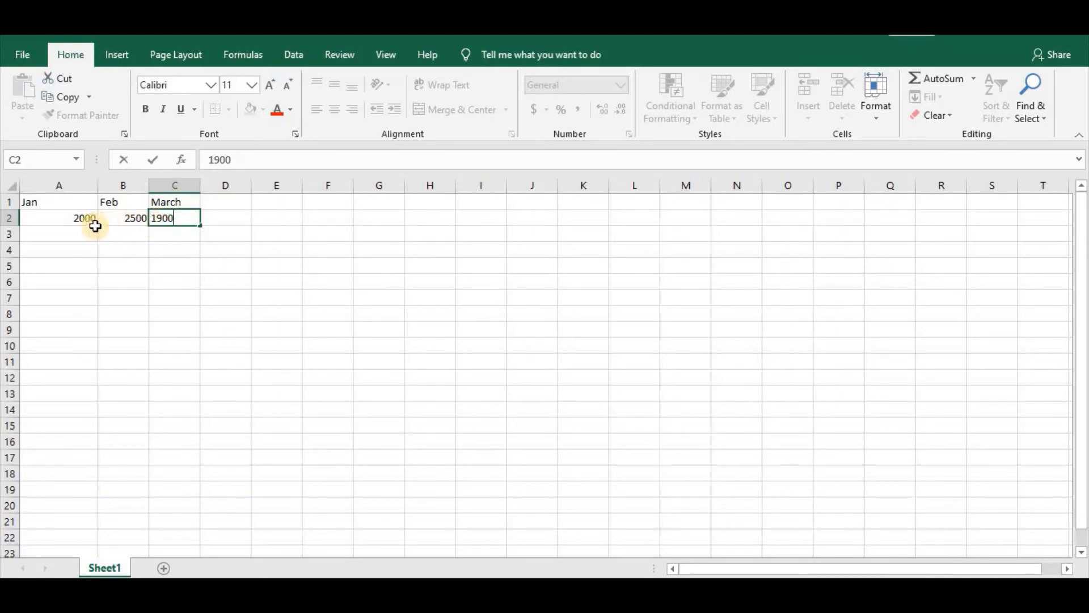
click(74, 221)
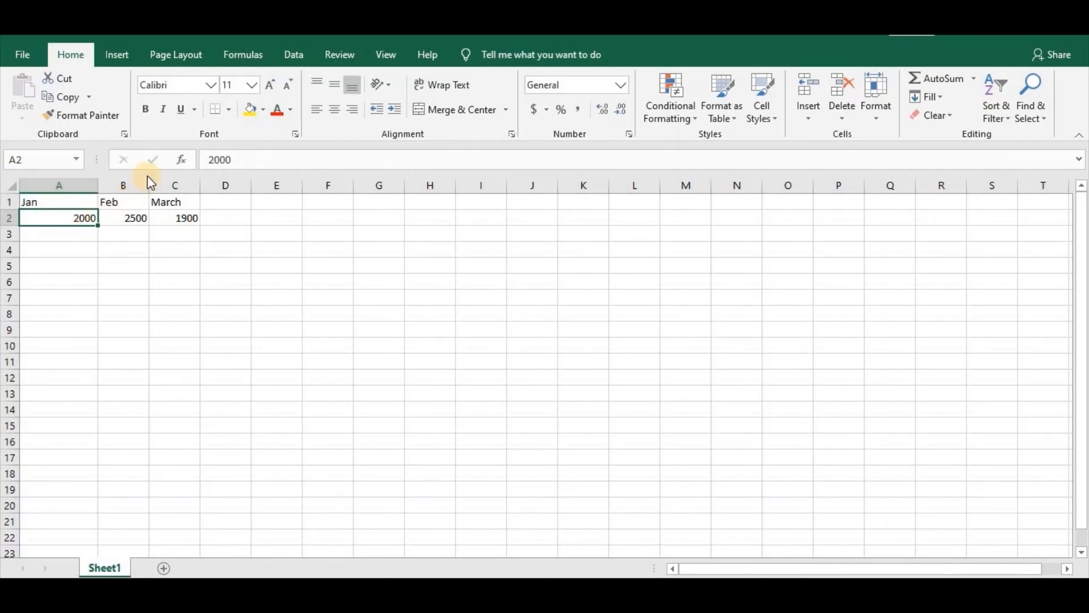
click(124, 221)
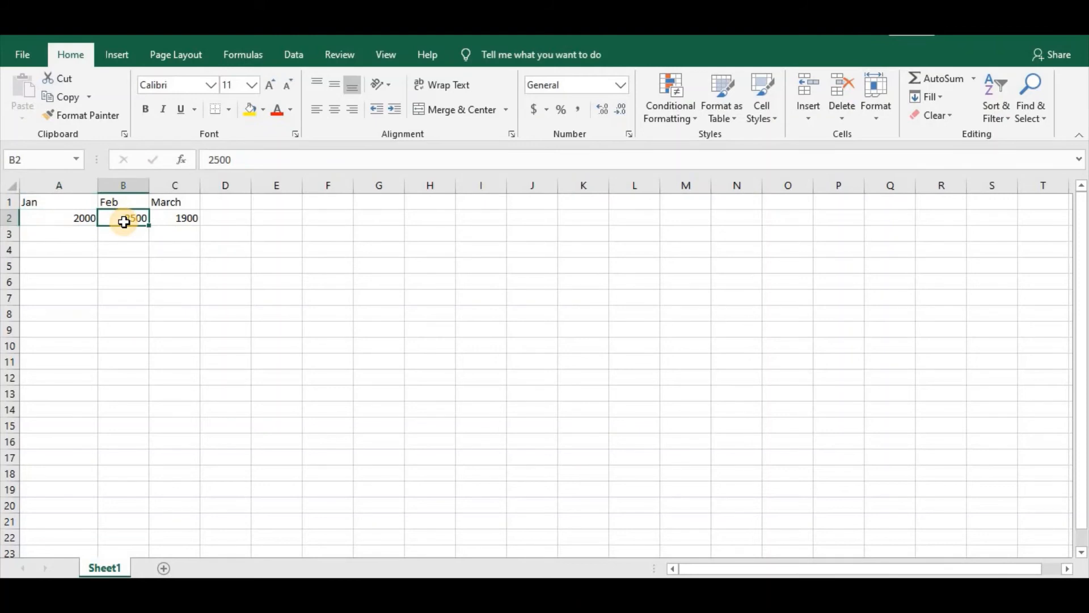
click(169, 220)
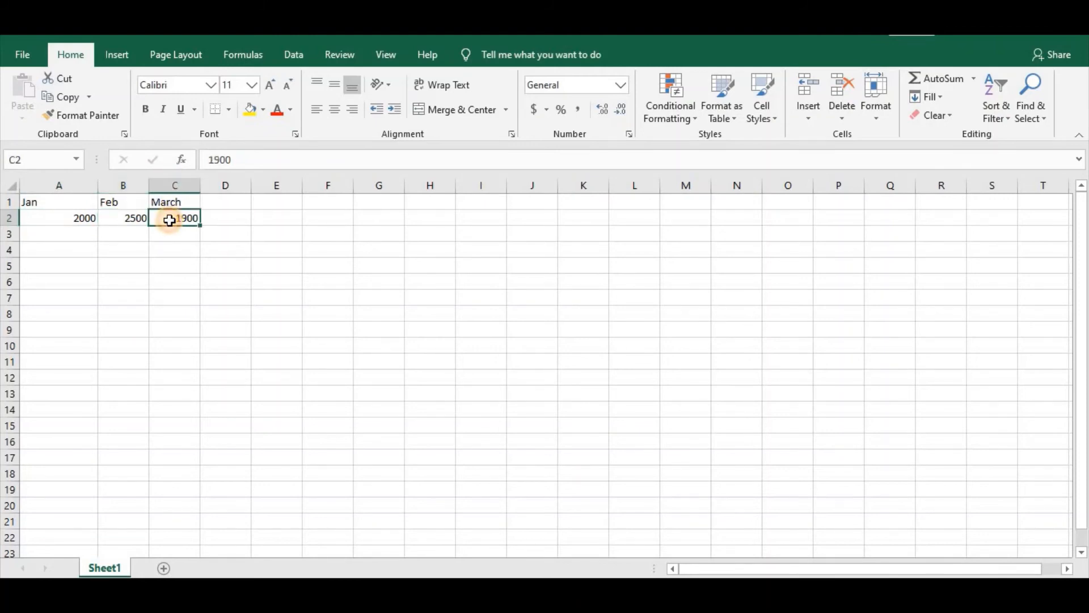
- Add the heading Total in cell D1, beside the March heading
click(220, 197)
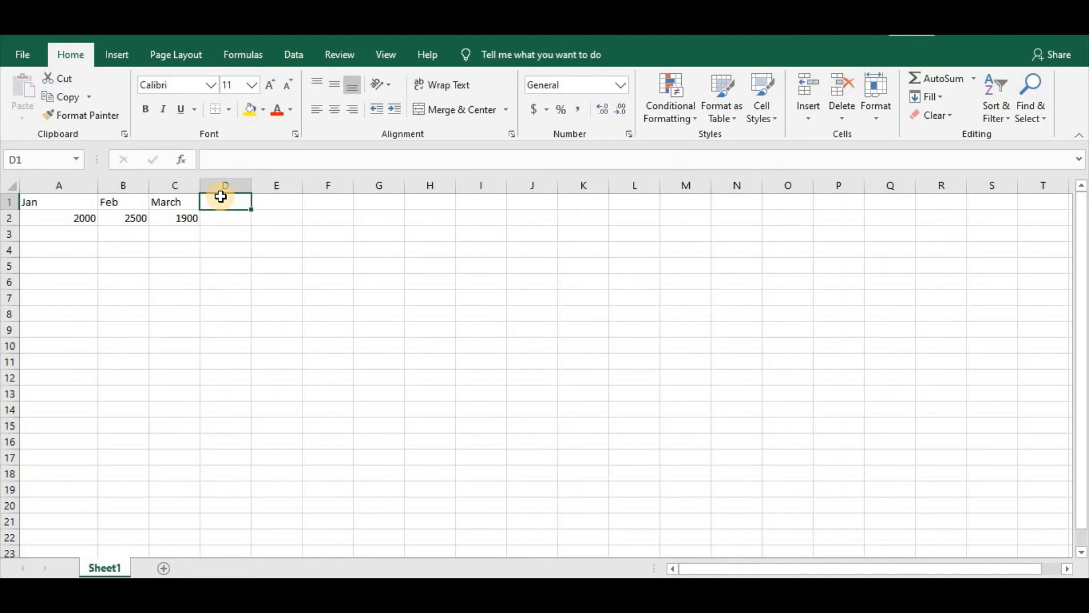
text(Total)
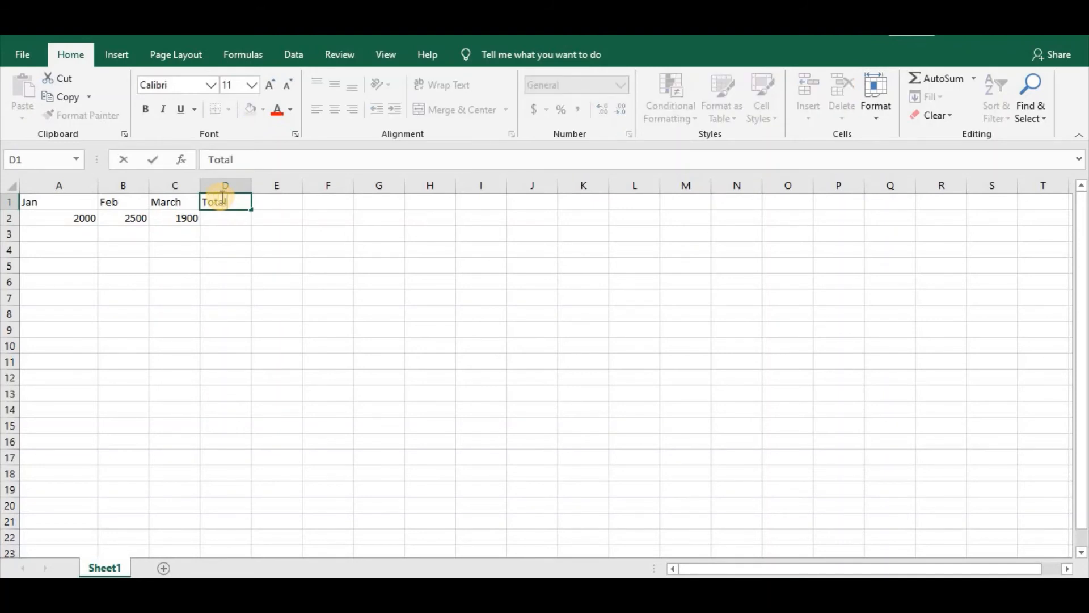
click(219, 219)
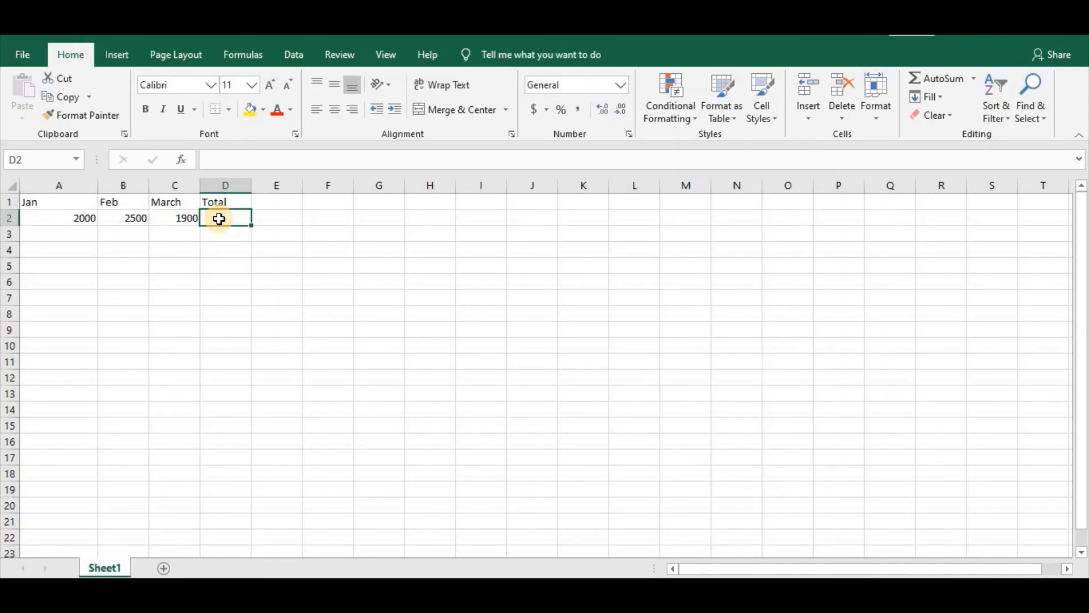
- Sum the three monthly values in cell D2 with the formula =sum(a2:c2)
text(=)
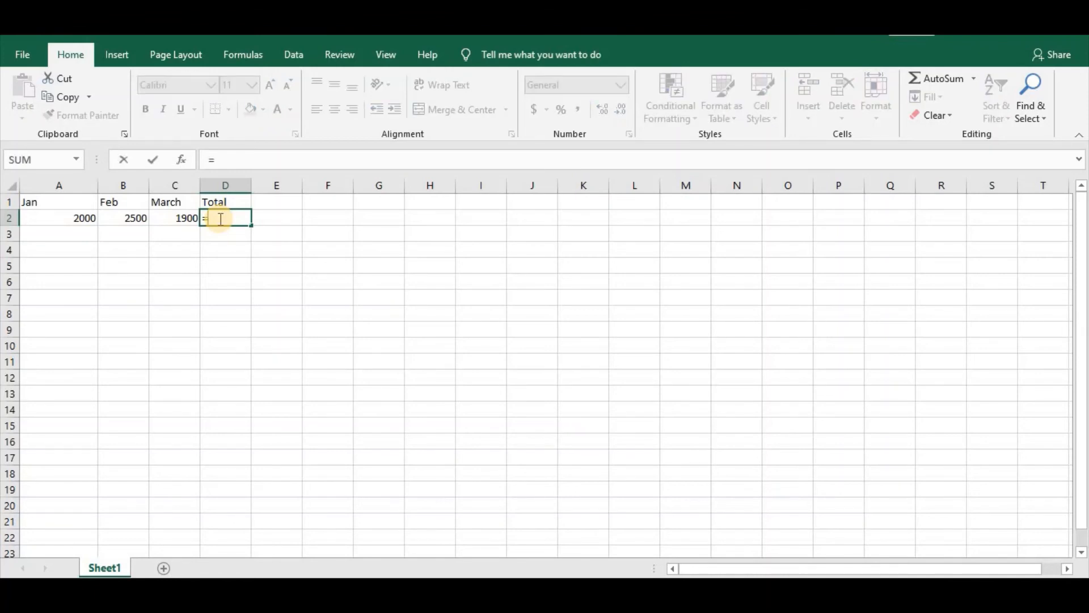
text(sum)
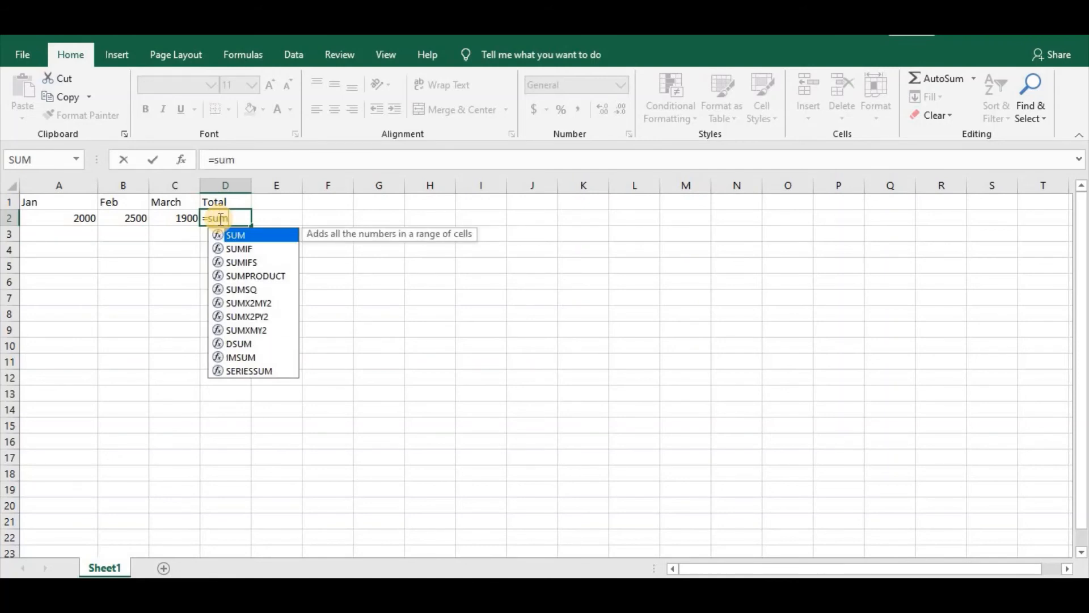
text(()
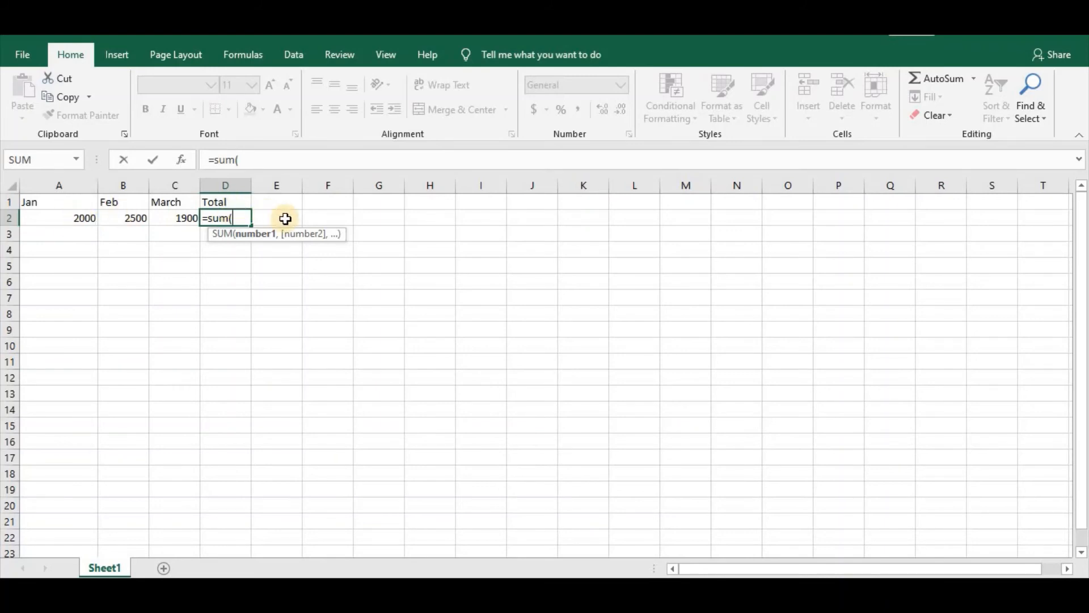
text(a2)
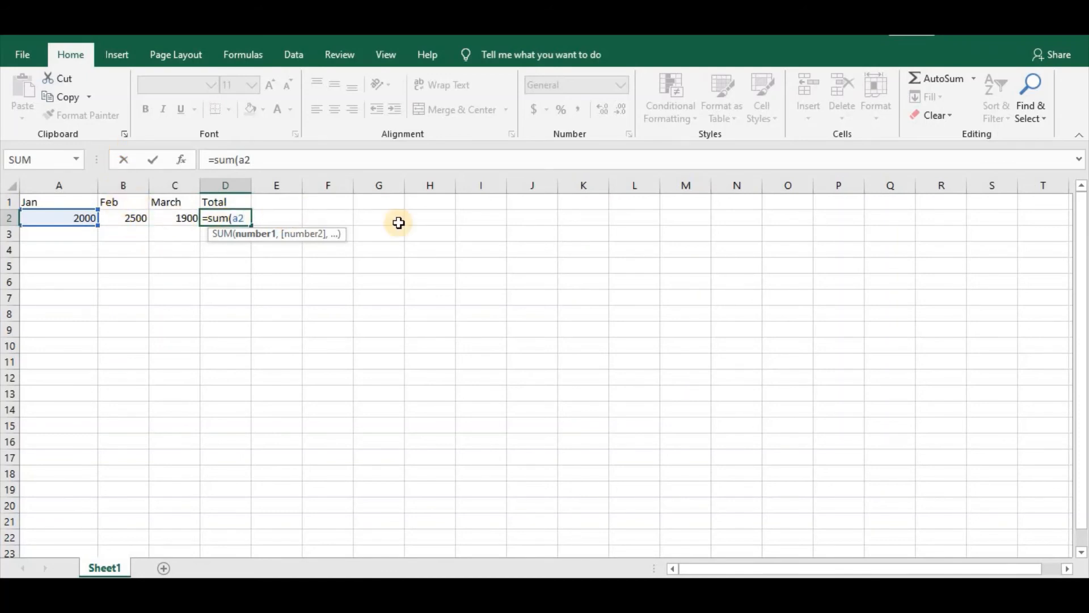
text(:)
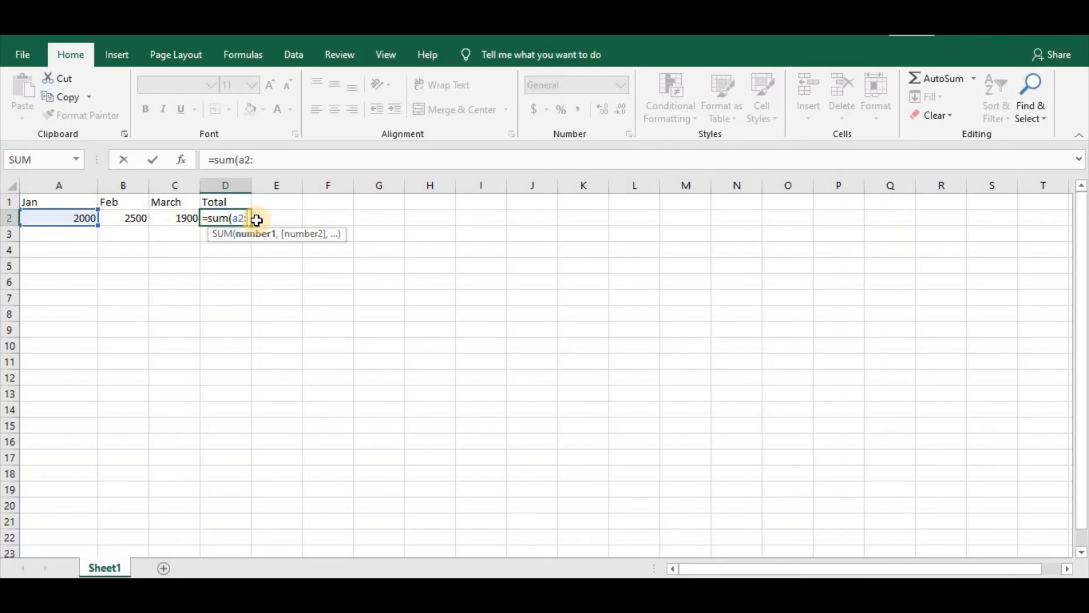
text(c2)
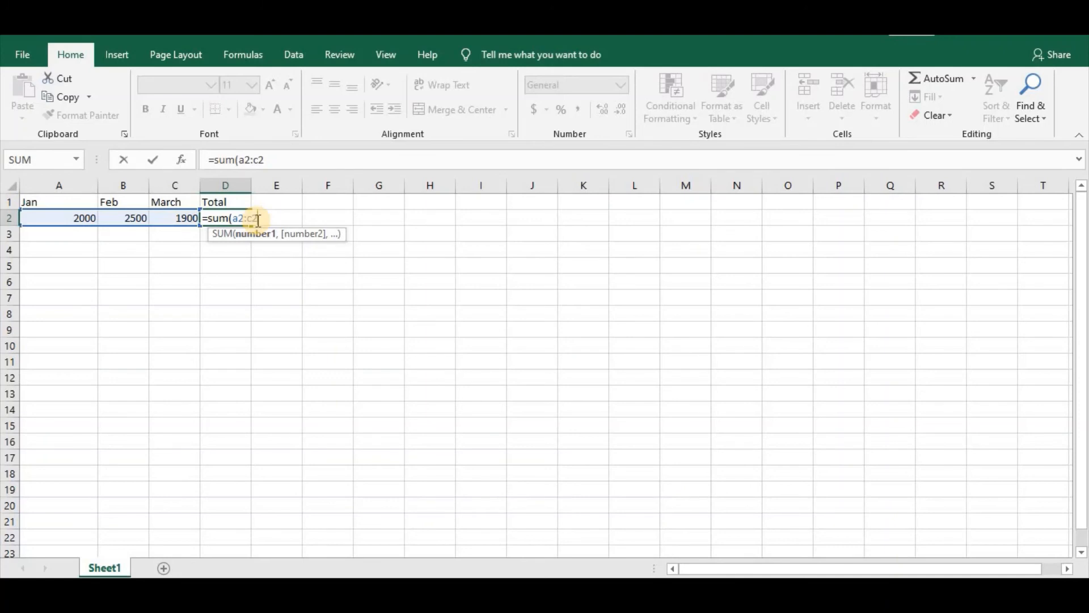
text())
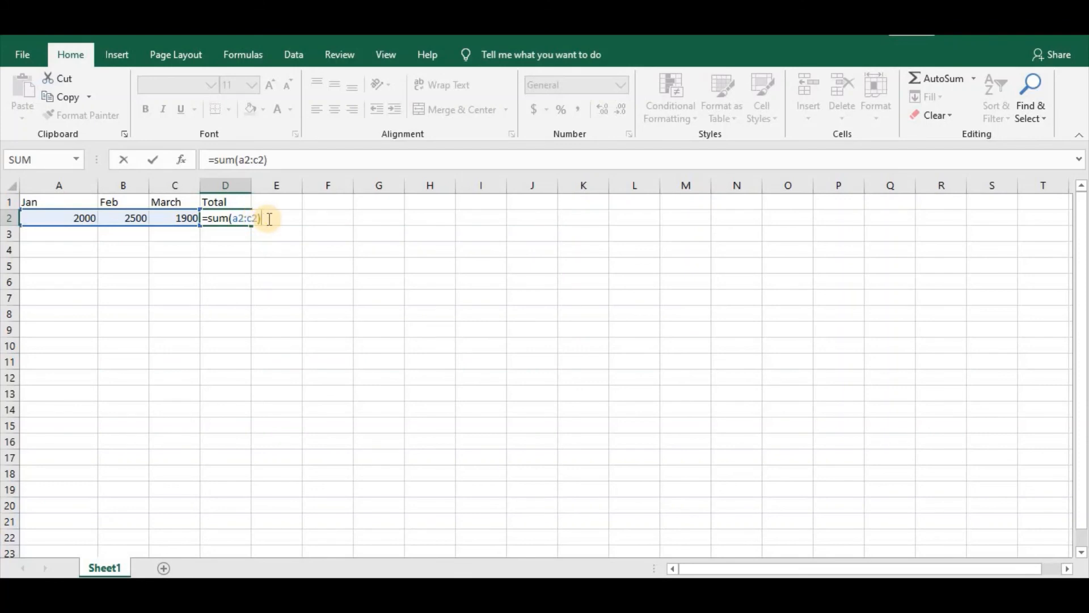
key(Return)
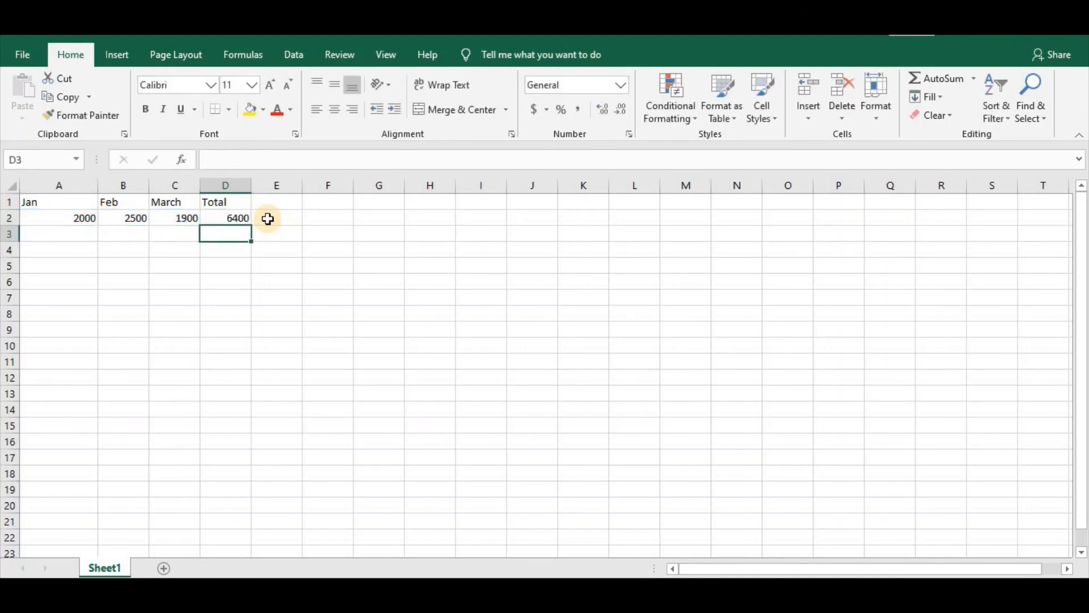
- Open the SUM formula in cell D2 to examine which cells it refers to
click(224, 219)
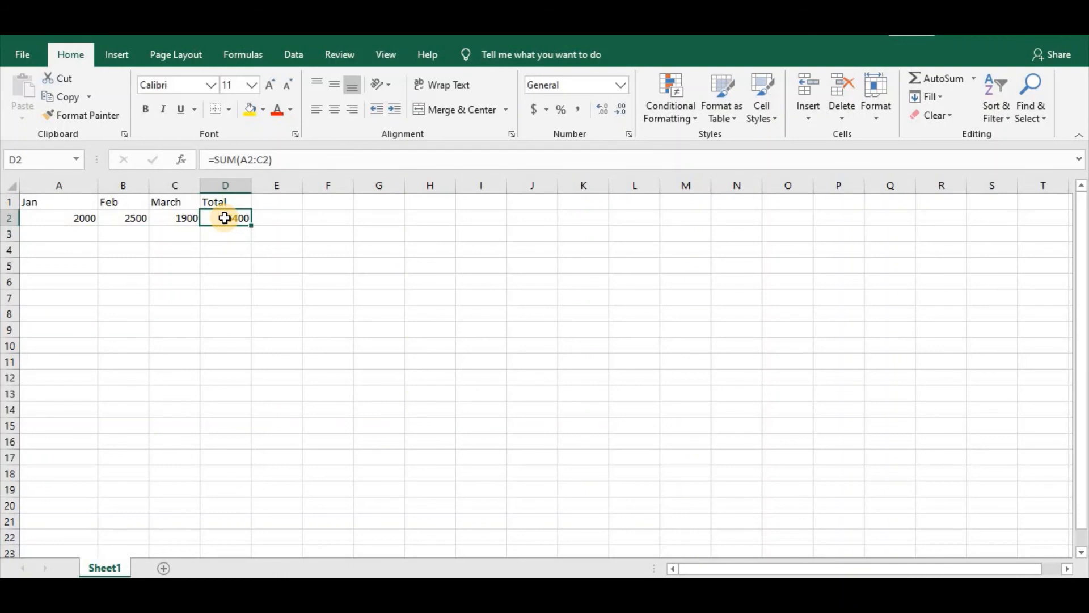
click(262, 218)
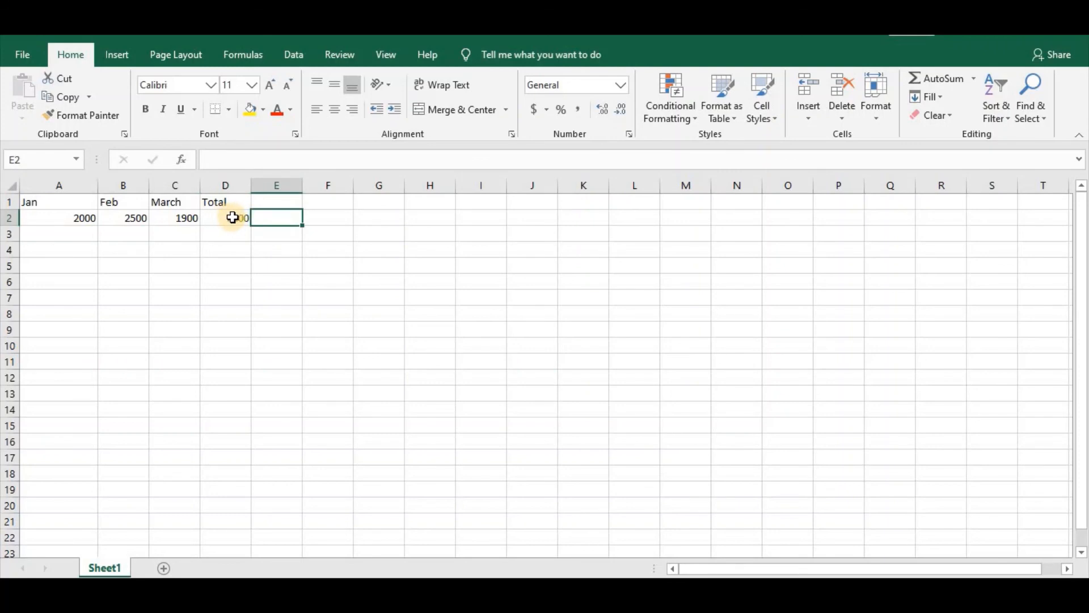
click(235, 219)
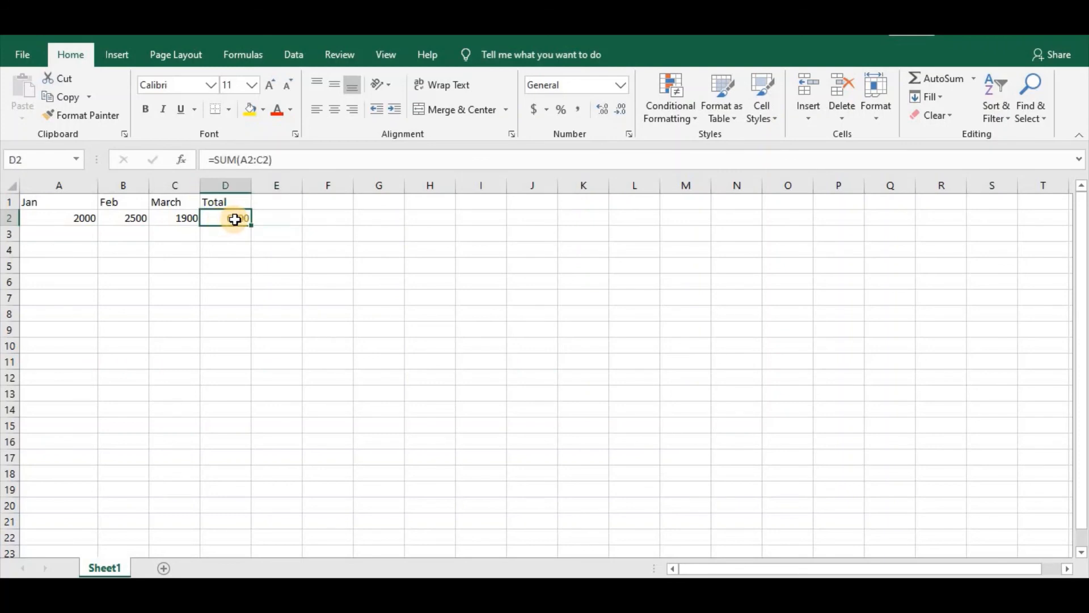
click(274, 160)
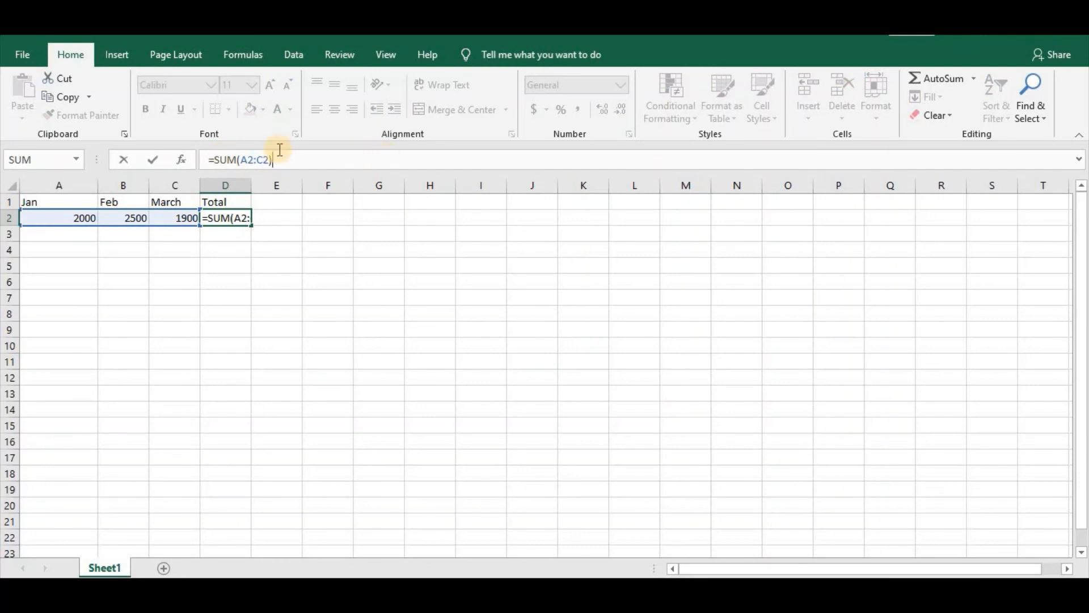